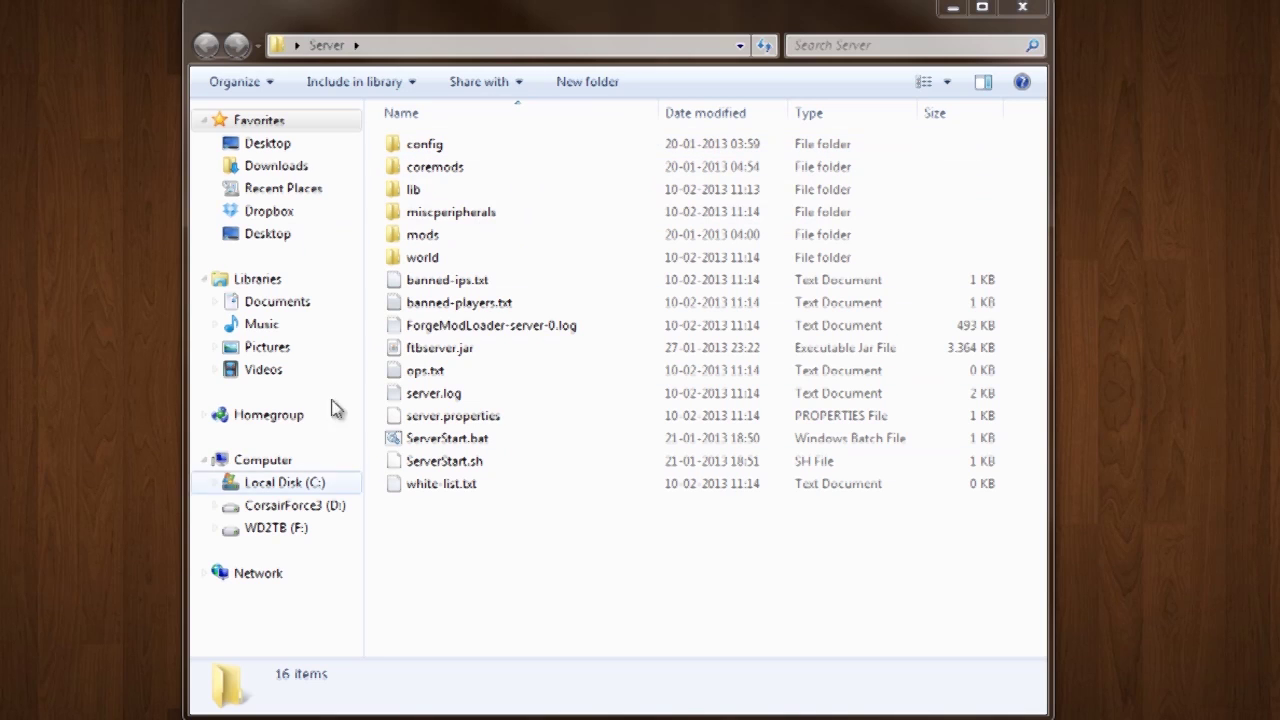
Open the config folder and edit ComputerCraft.cfg with Notepad++.
{"action": "left_click", "coordinate": [456, 150]}
{"action": "double_click", "coordinate": [456, 150]}
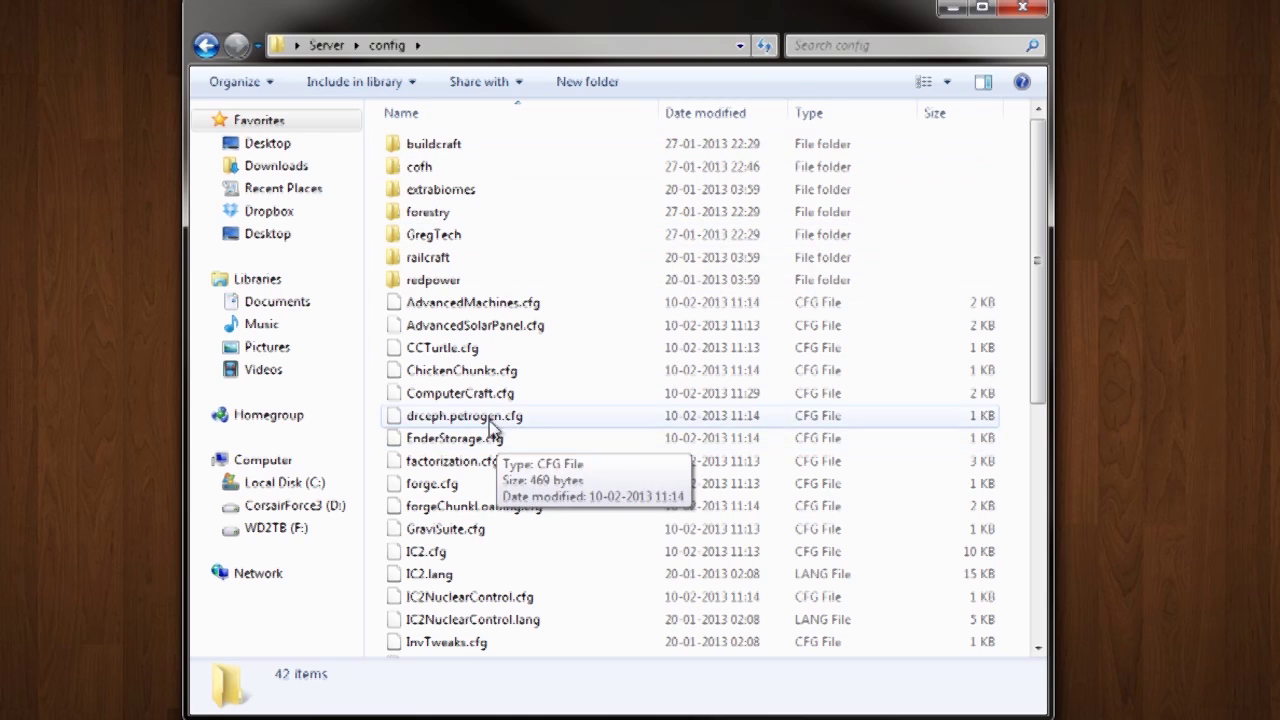
{"action": "right_click", "coordinate": [530, 397]}
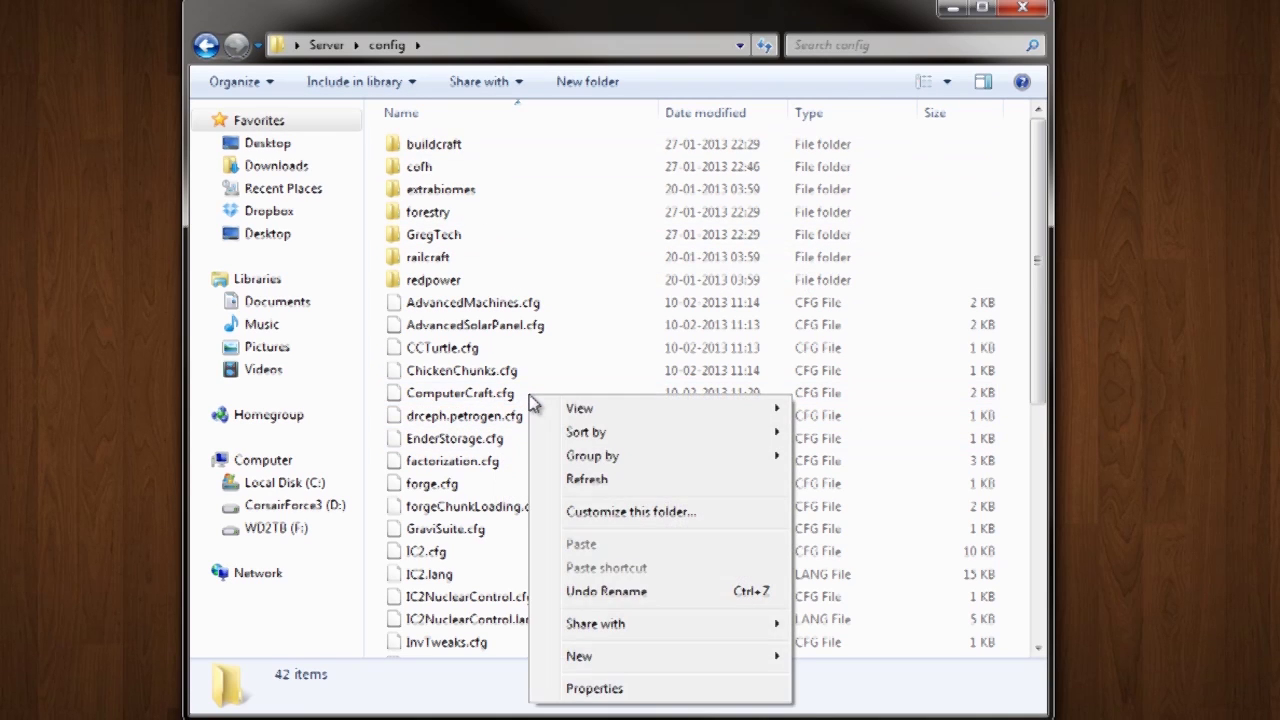
{"action": "right_click", "coordinate": [453, 393]}
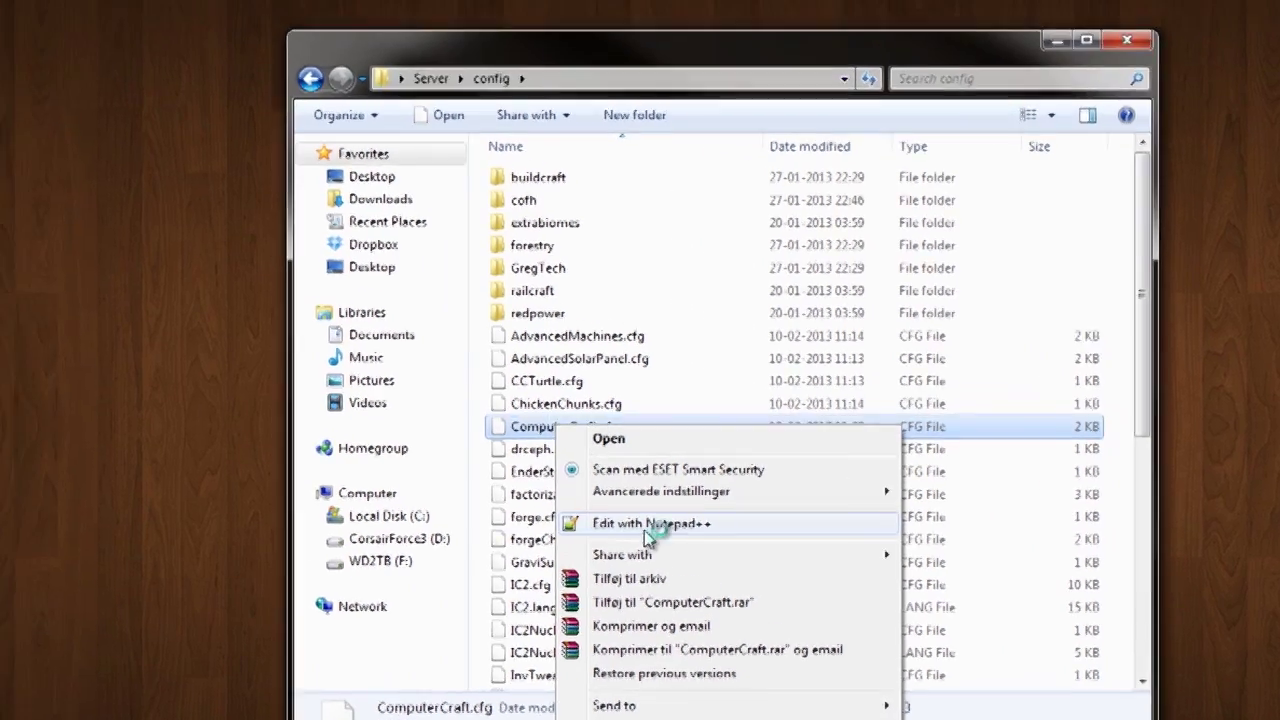
{"action": "left_click", "coordinate": [543, 491]}
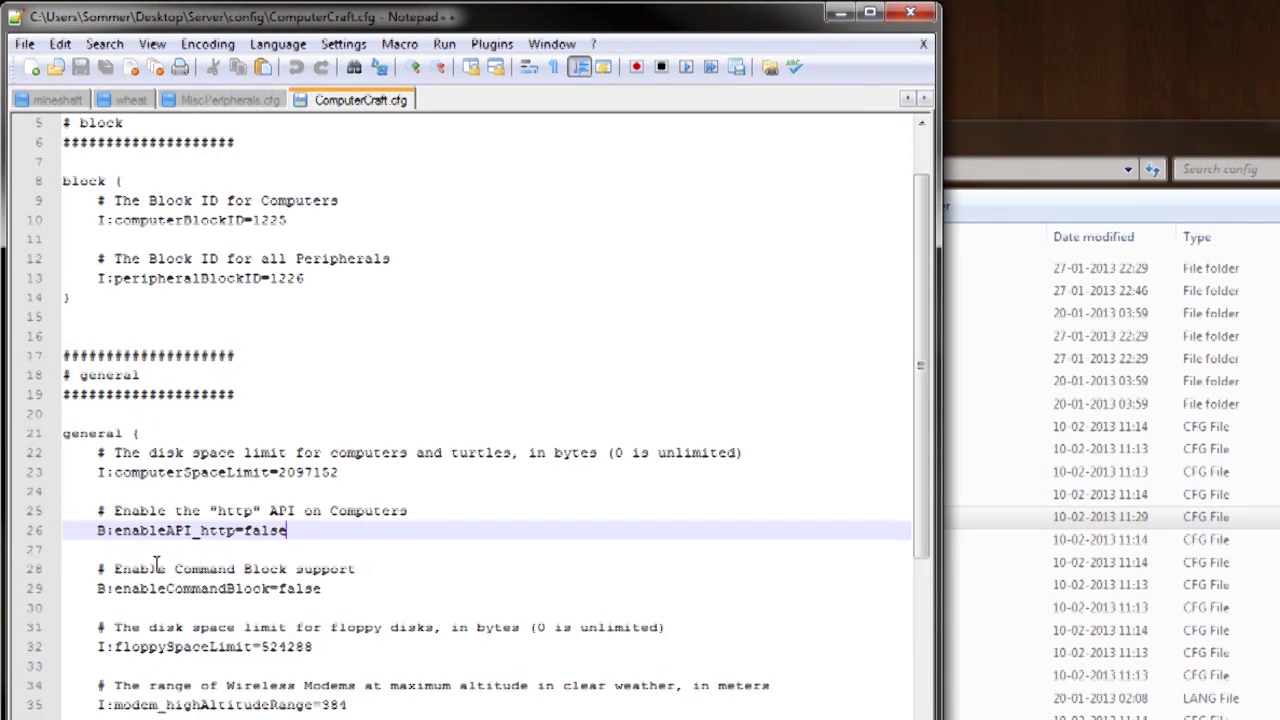
Change enableAPI_http=false to true on line 26, save, and close Notepad++.
{"action": "left_click_drag", "start_coordinate": [114, 530], "coordinate": [290, 530]}
{"action": "left_click", "coordinate": [320, 530]}
{"action": "left_click_drag", "start_coordinate": [317, 530], "coordinate": [244, 532]}
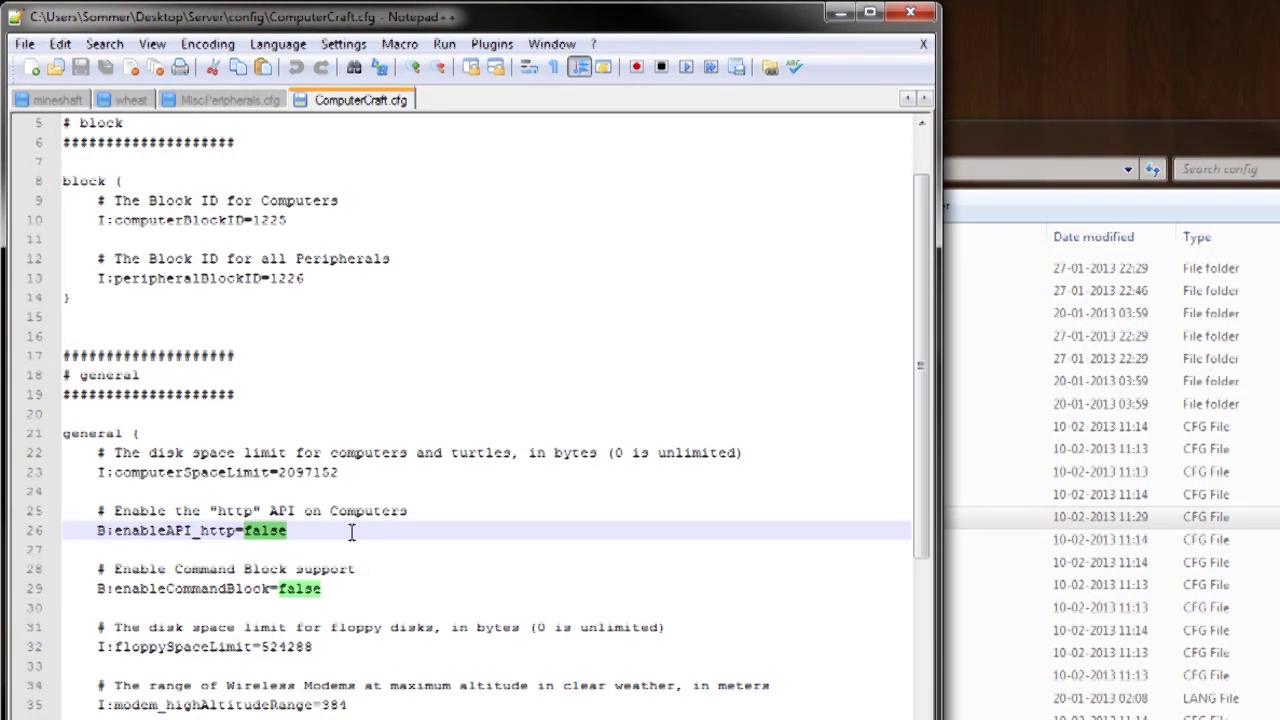
{"action": "type", "text": "true"}
{"action": "key", "text": "ctrl+s"}
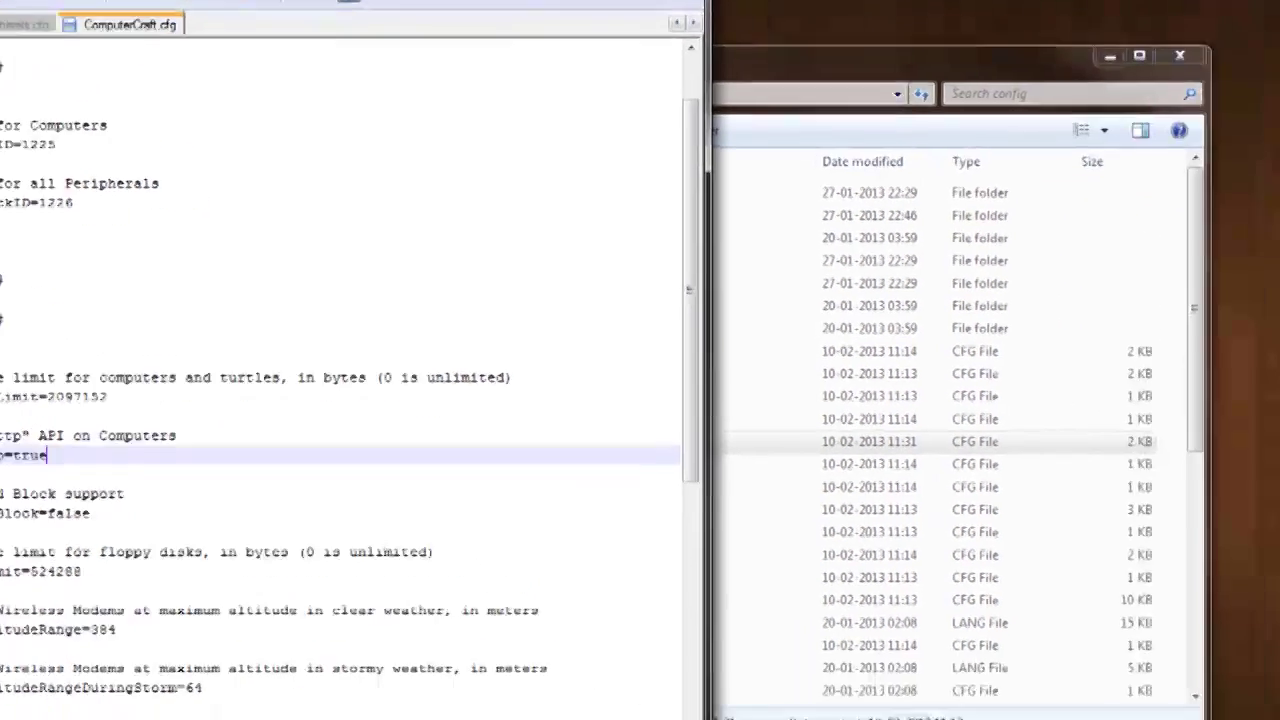
{"action": "left_click", "coordinate": [903, 10]}
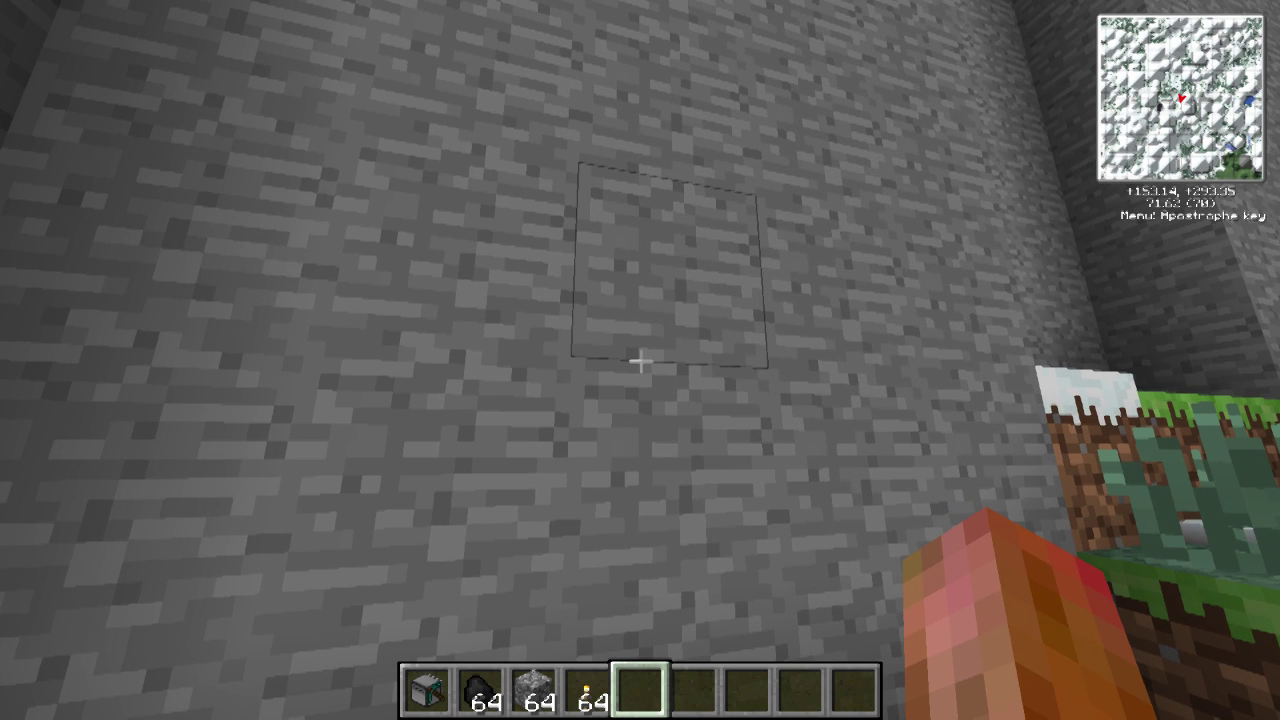
Paste the pastebin link into chat, cut out its paste code, and erase the rest.
{"action": "key", "text": "t"}
{"action": "type", "text": "http://pastebin.com/5umai5J6"}
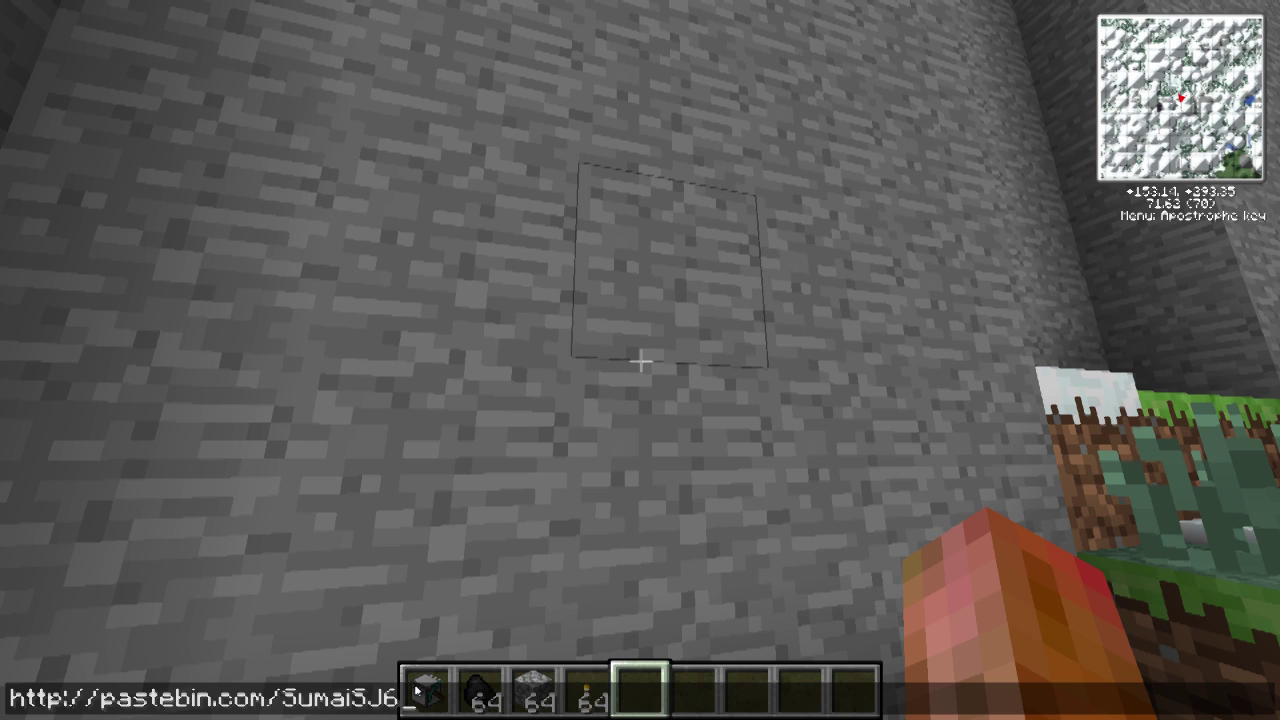
{"action": "key", "text": "shift+Left"}
{"action": "key", "text": "shift+Left"}
{"action": "key", "text": "shift+Left"}
{"action": "key", "text": "shift+Left"}
{"action": "key", "text": "shift+Left"}
{"action": "key", "text": "shift+Left"}
{"action": "key", "text": "shift+Left"}
{"action": "key", "text": "shift+Left"}
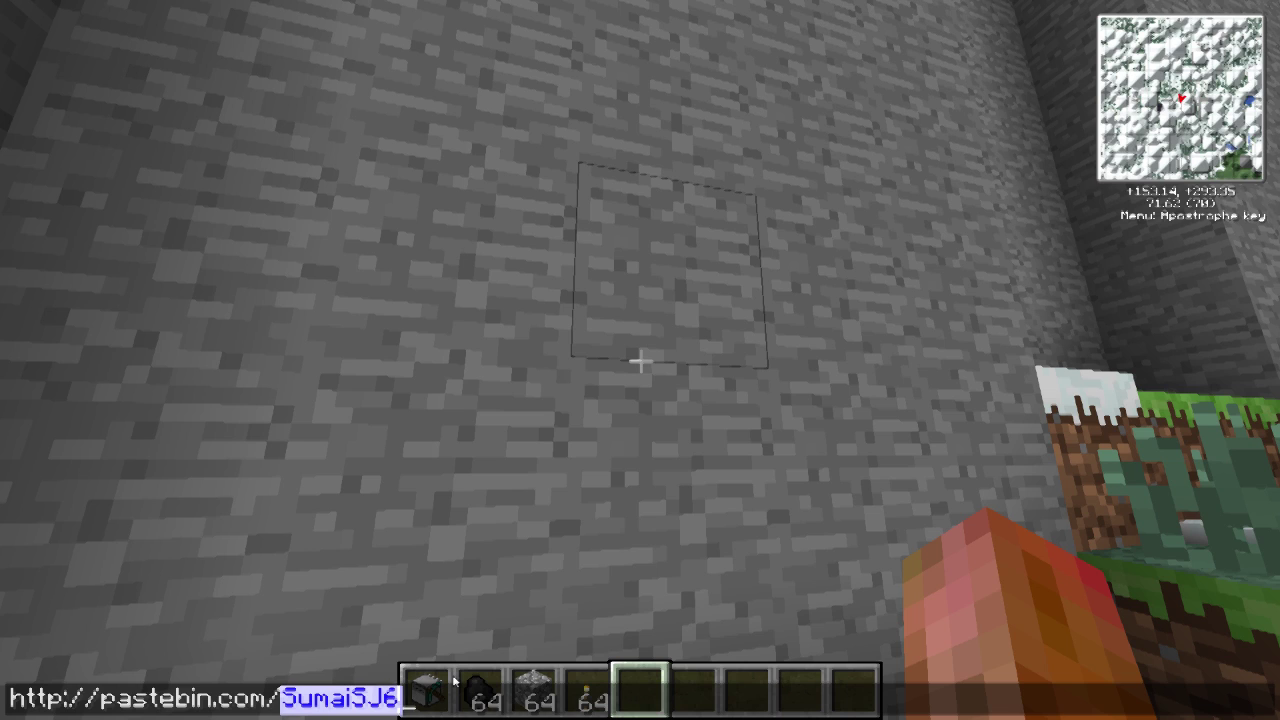
{"action": "key", "text": "BackSpace"}
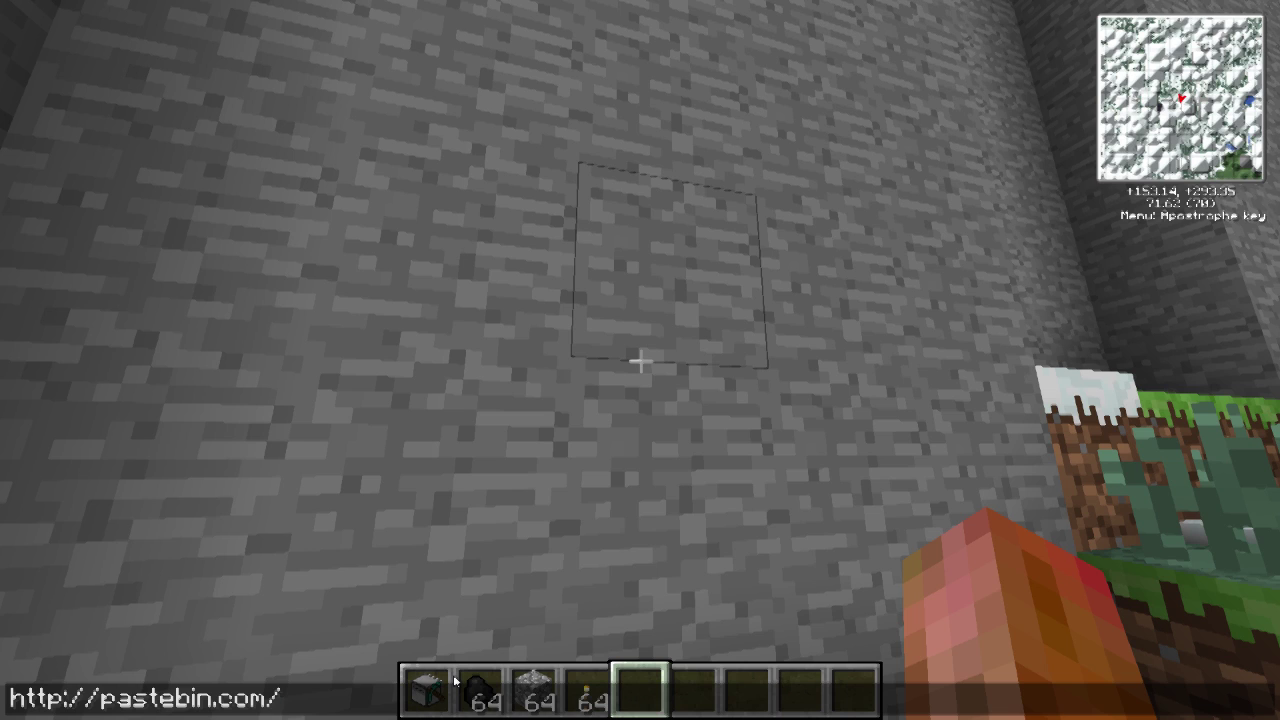
{"action": "key", "text": "BackSpace"}
{"action": "key", "text": "BackSpace"}
{"action": "key", "text": "BackSpace"}
{"action": "key", "text": "BackSpace"}
{"action": "key", "text": "BackSpace"}
{"action": "key", "text": "BackSpace"}
{"action": "key", "text": "BackSpace"}
{"action": "key", "text": "BackSpace"}
{"action": "key", "text": "BackSpace"}
{"action": "key", "text": "BackSpace"}
{"action": "key", "text": "BackSpace"}
{"action": "key", "text": "BackSpace"}
{"action": "key", "text": "BackSpace"}
{"action": "key", "text": "BackSpace"}
{"action": "key", "text": "BackSpace"}
{"action": "key", "text": "BackSpace"}
{"action": "key", "text": "BackSpace"}
{"action": "key", "text": "BackSpace"}
{"action": "key", "text": "BackSpace"}
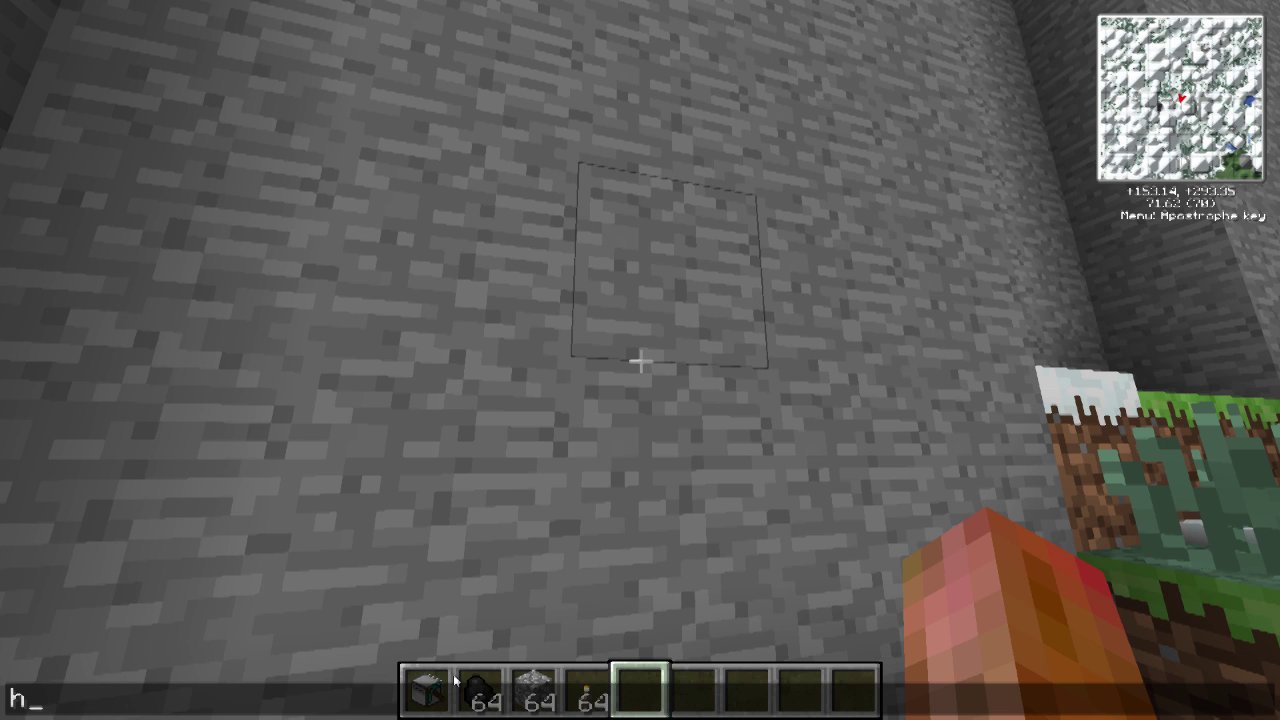
{"action": "key", "text": "BackSpace"}
Place the Mining Turtle on the dirt spot by the wall and open its TurtleOS terminal.
{"action": "key", "text": "Escape"}
{"action": "scroll", "coordinate": [640, 360], "scroll_direction": "up", "scroll_amount": 2}
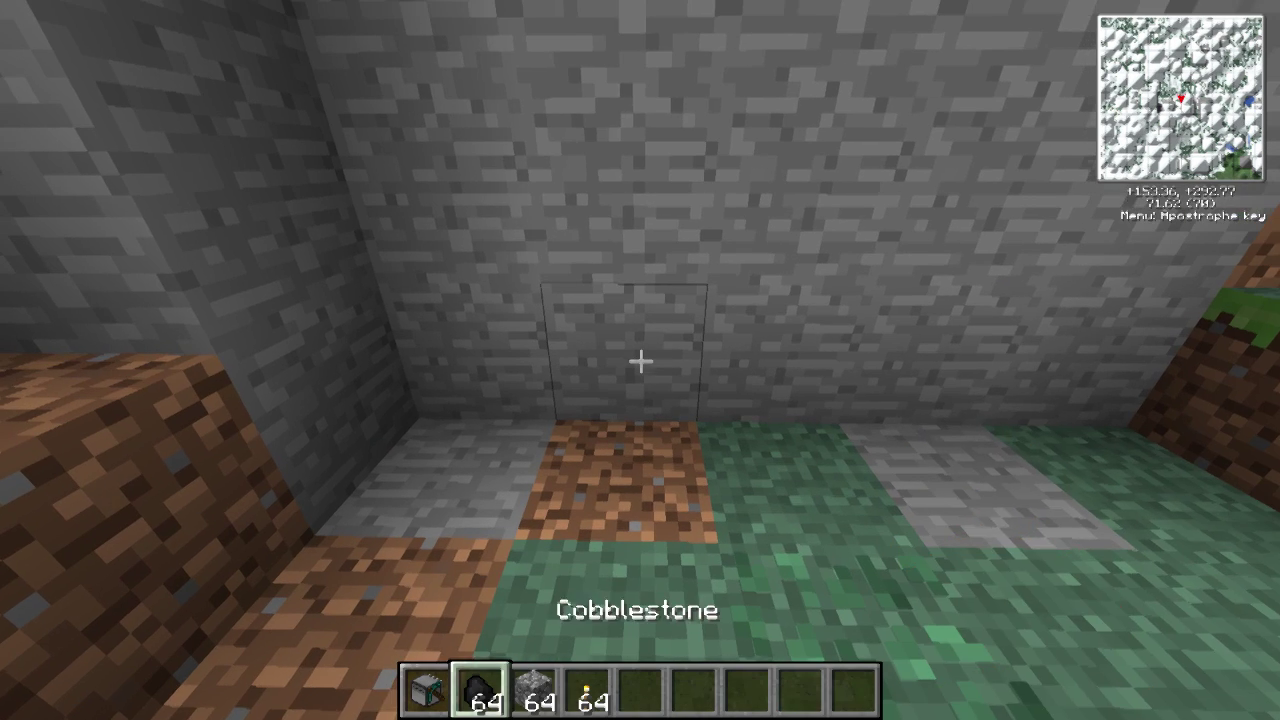
{"action": "scroll", "coordinate": [640, 360], "scroll_direction": "up", "scroll_amount": 1}
{"action": "scroll", "coordinate": [640, 360], "scroll_direction": "up", "scroll_amount": 1}
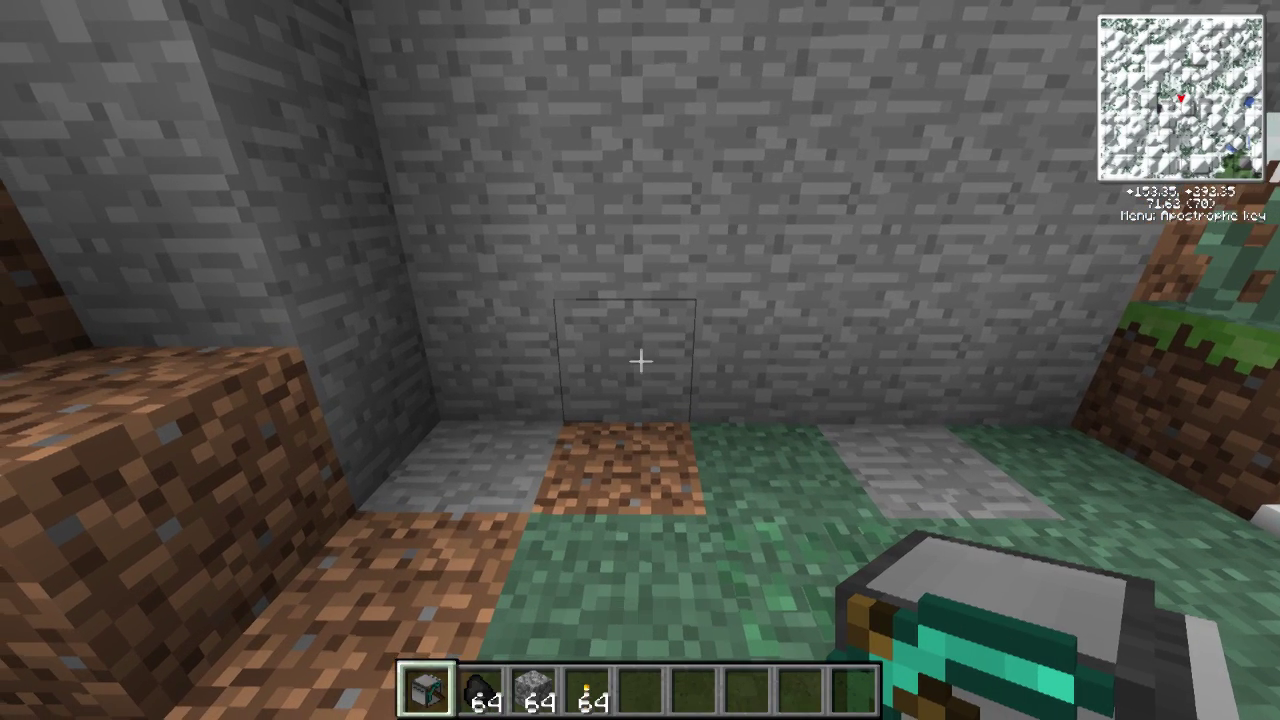
{"action": "key", "text": "s"}
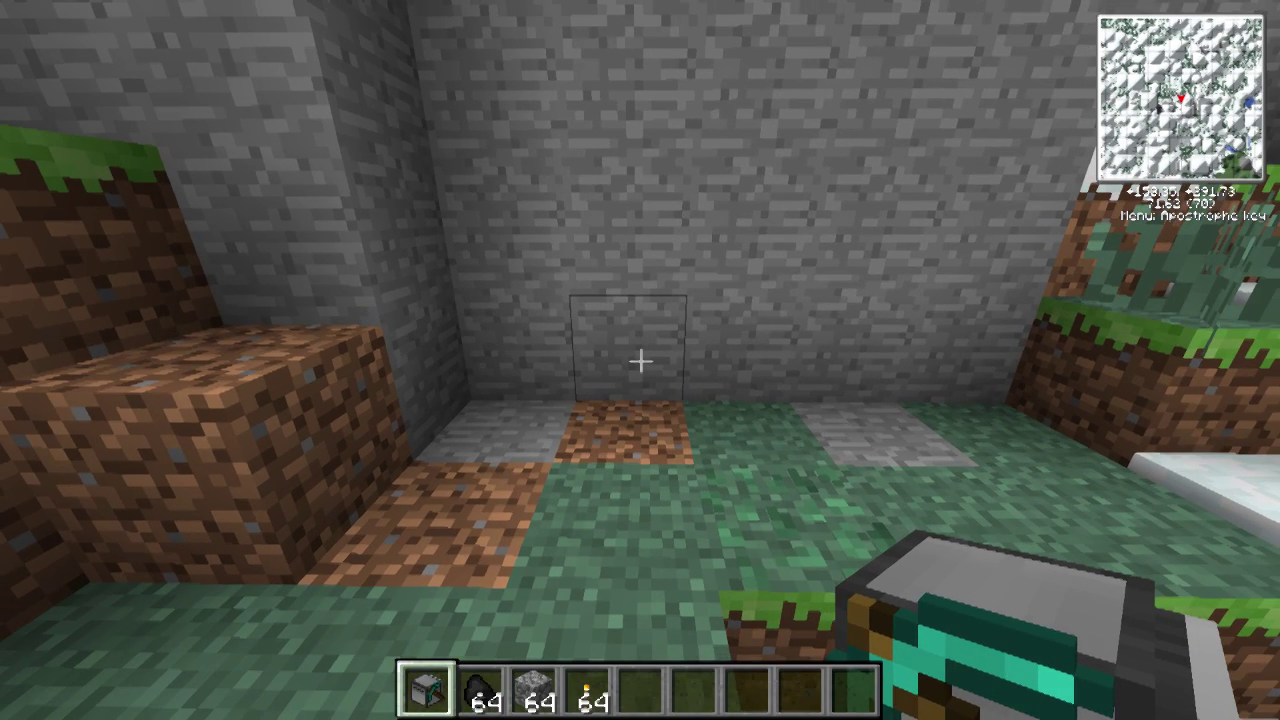
{"action": "right_click", "coordinate": [640, 361]}
{"action": "key", "text": "s"}
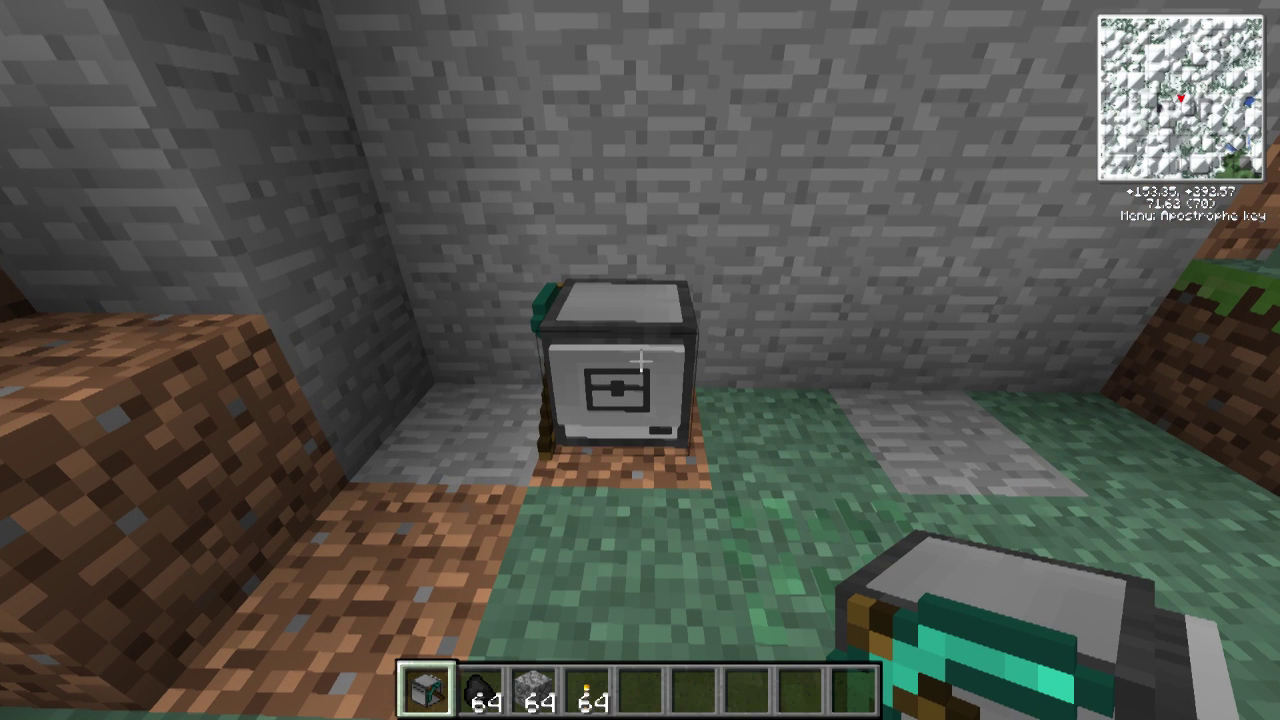
{"action": "right_click", "coordinate": [640, 361]}
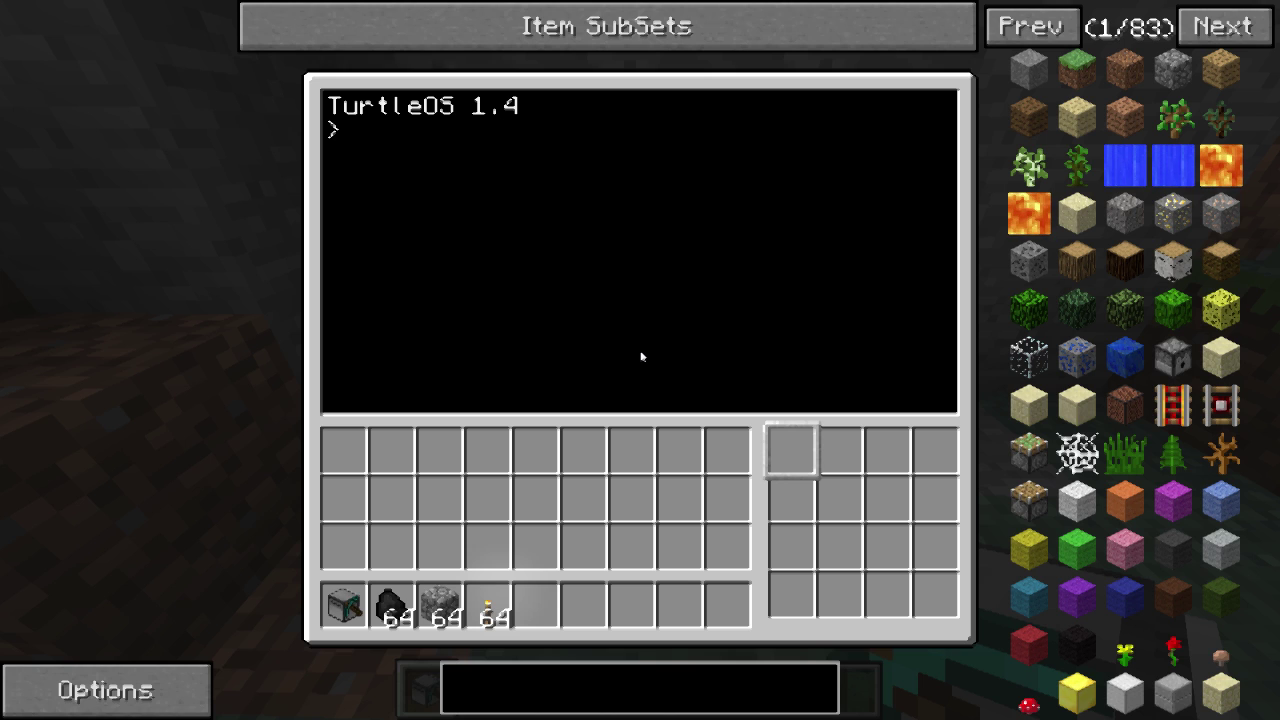
Run 'label set' with a name for the turtle in its terminal.
{"action": "type", "text": "label"}
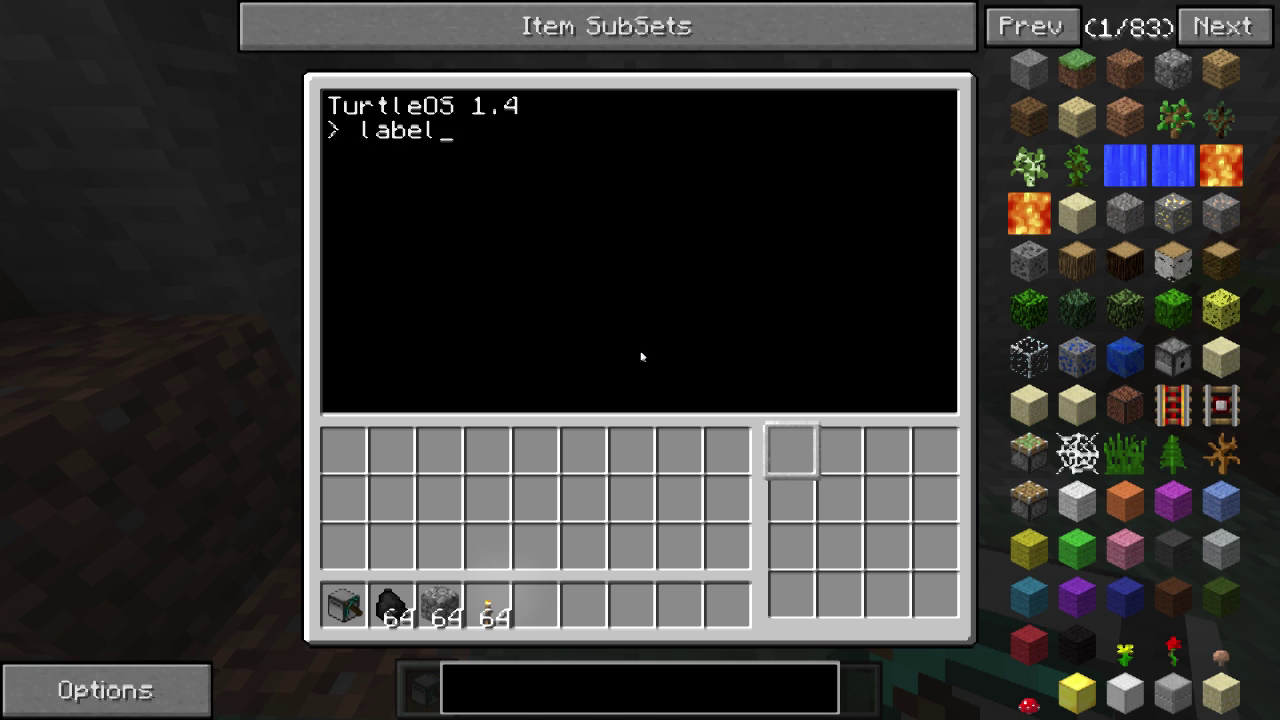
{"action": "type", "text": " set"}
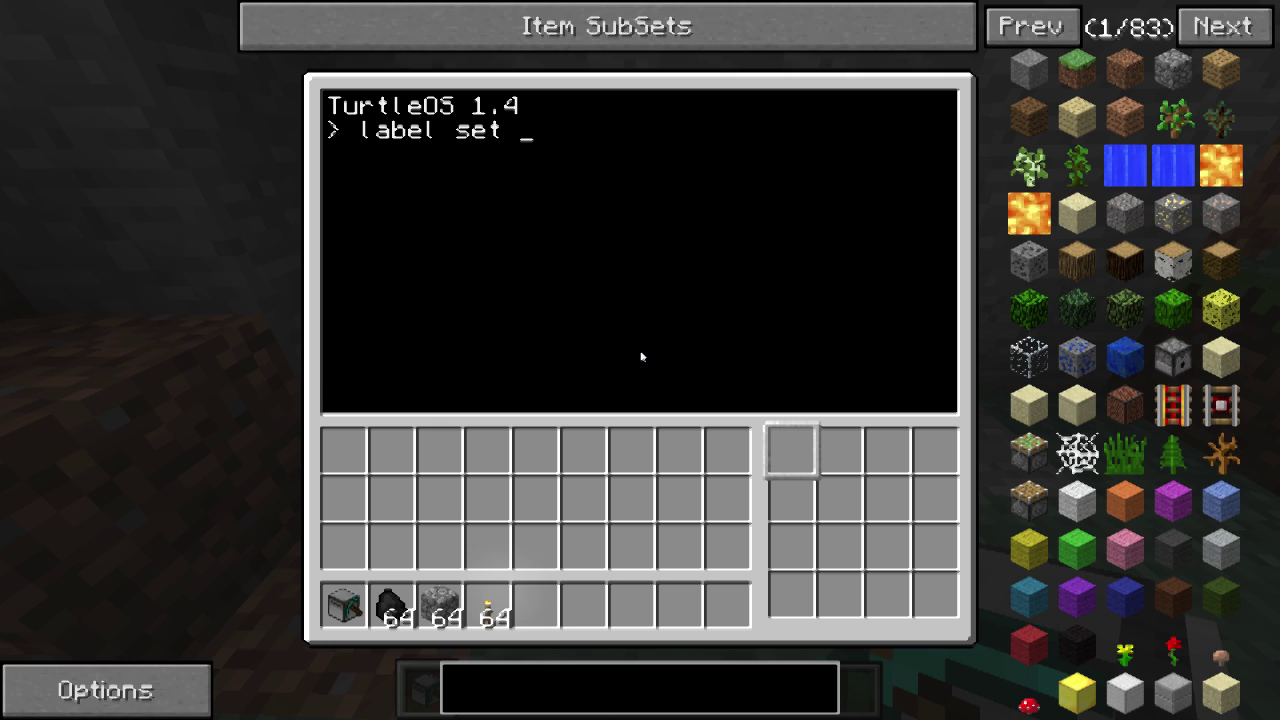
{"action": "type", "text": " Ertago"}
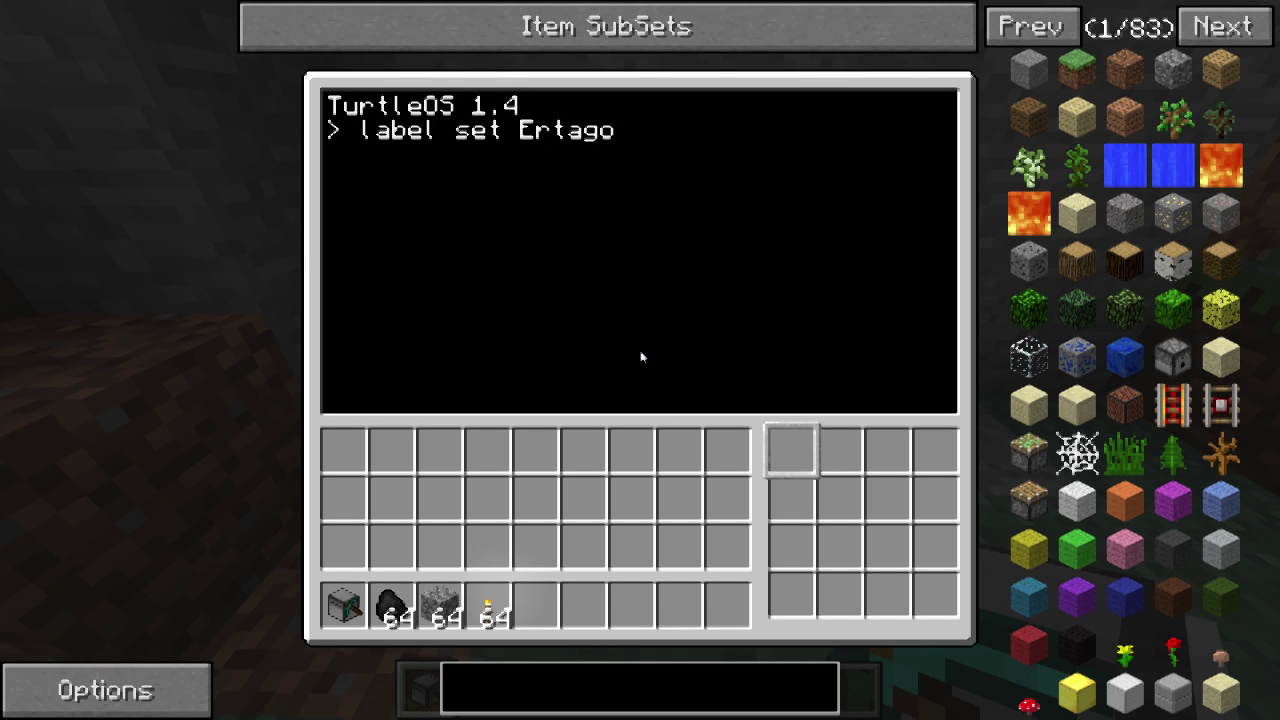
{"action": "type", "text": "n15"}
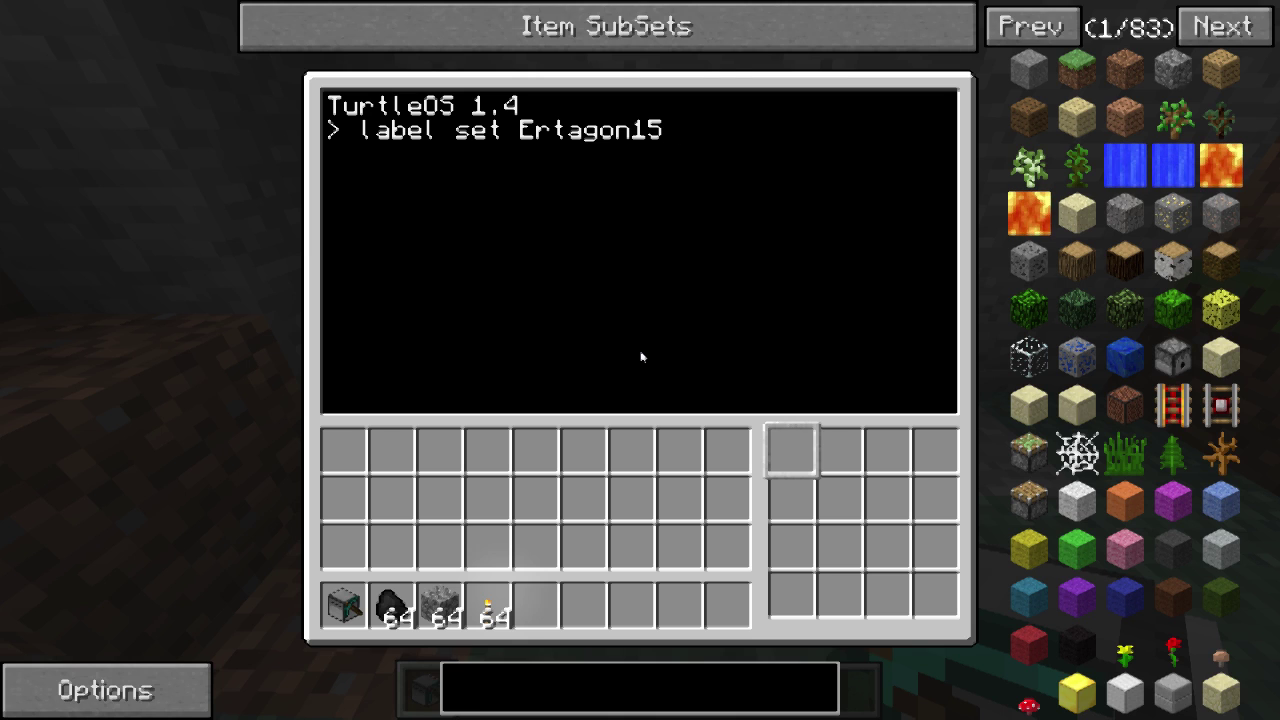
{"action": "key", "text": "Return"}
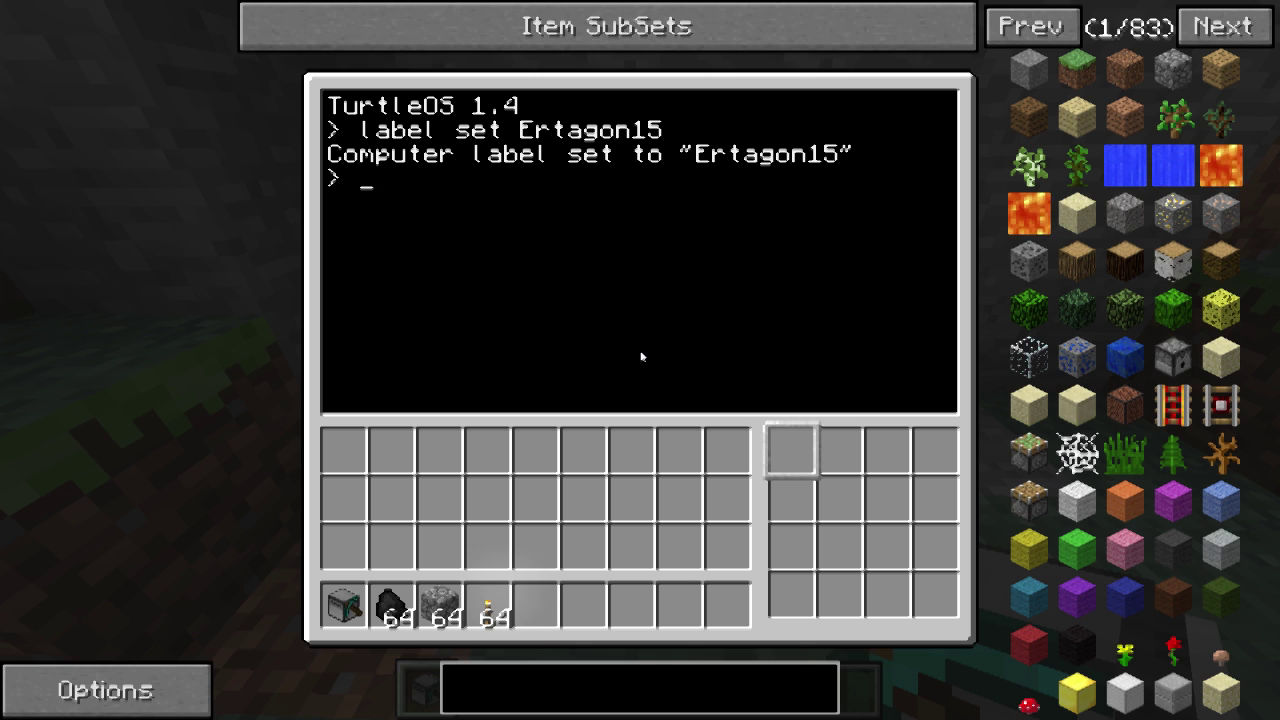
Run 'pastebin get <code> branch' to download the program, then run branch to check usage.
{"action": "type", "text": "pastebin"}
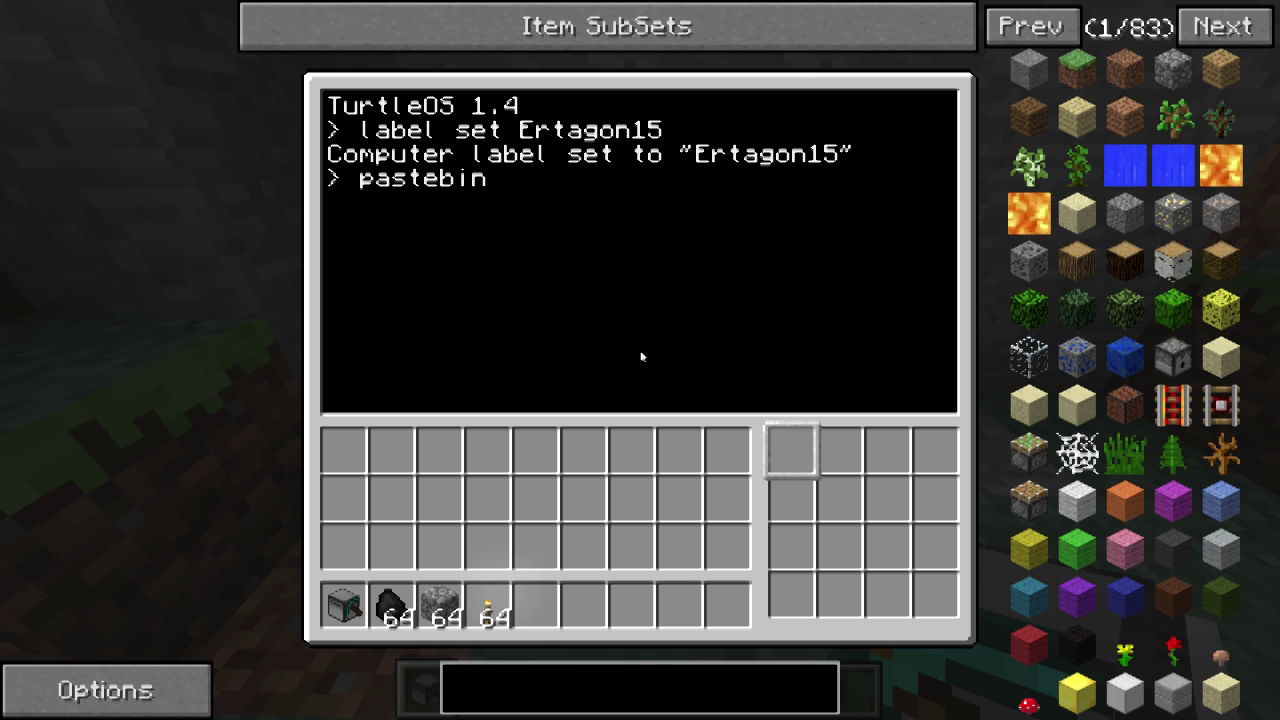
{"action": "type", "text": " get"}
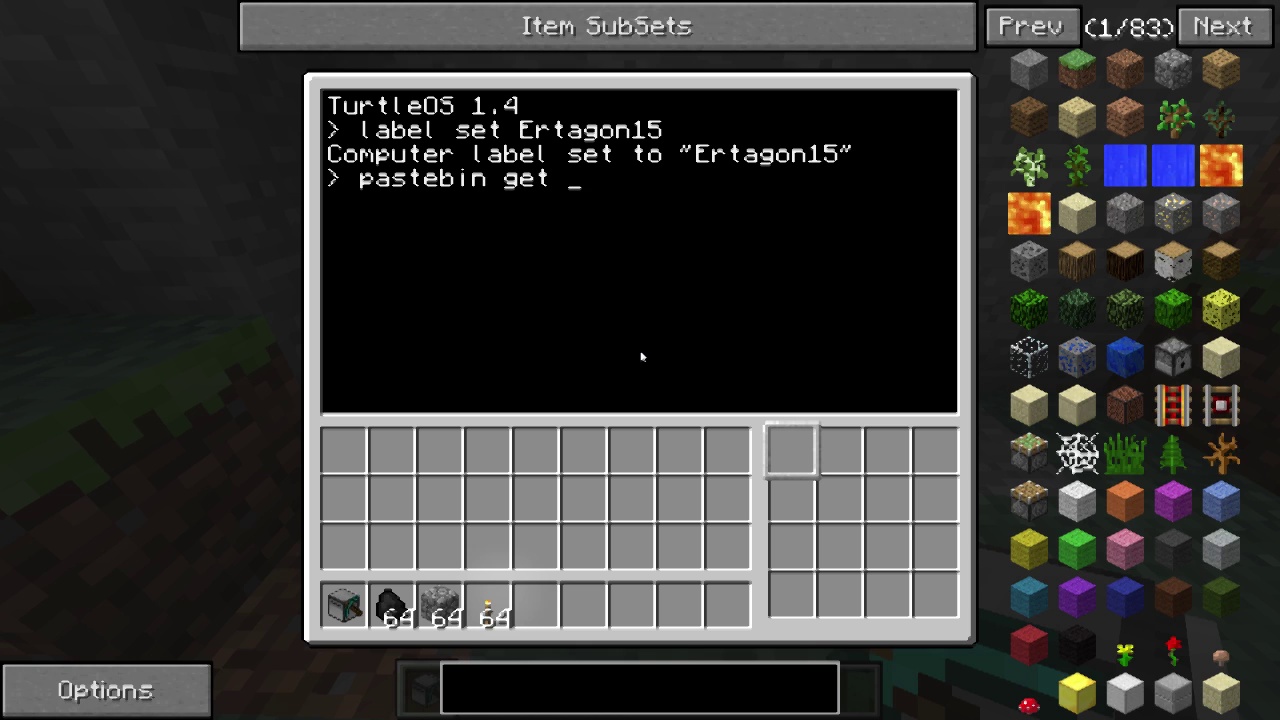
{"action": "type", "text": "SumaiSJ6"}
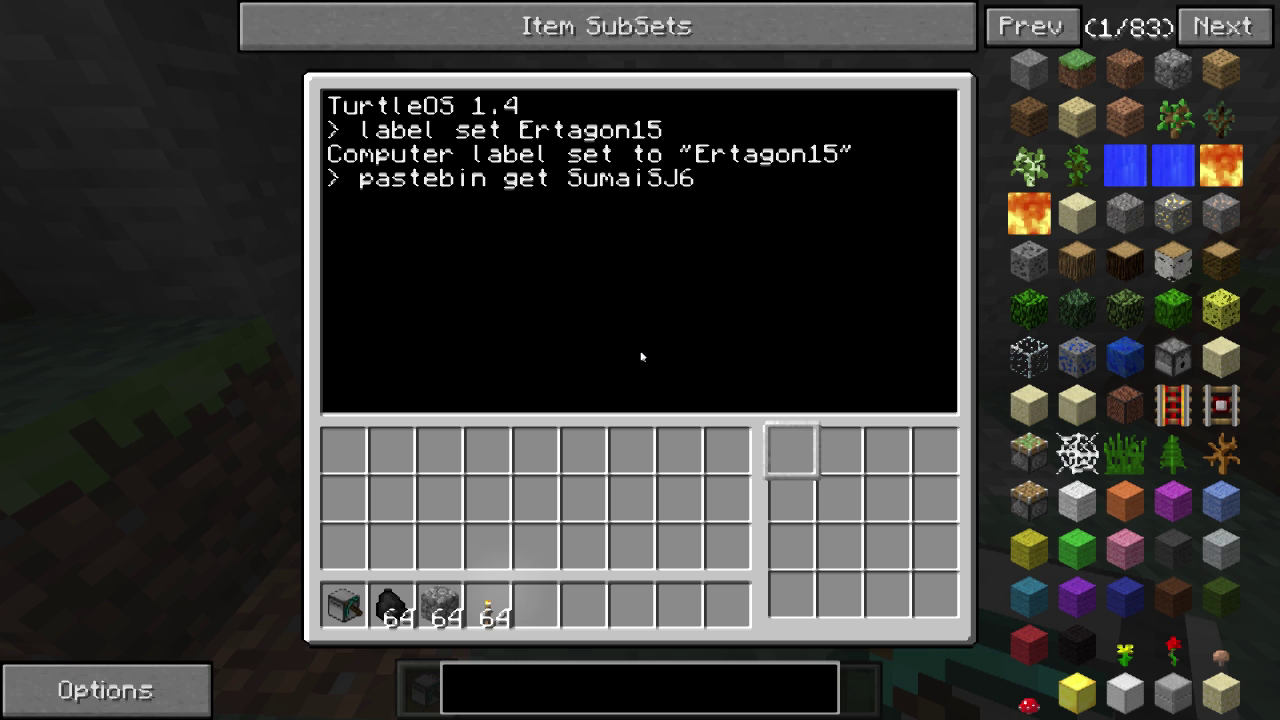
{"action": "type", "text": "branch"}
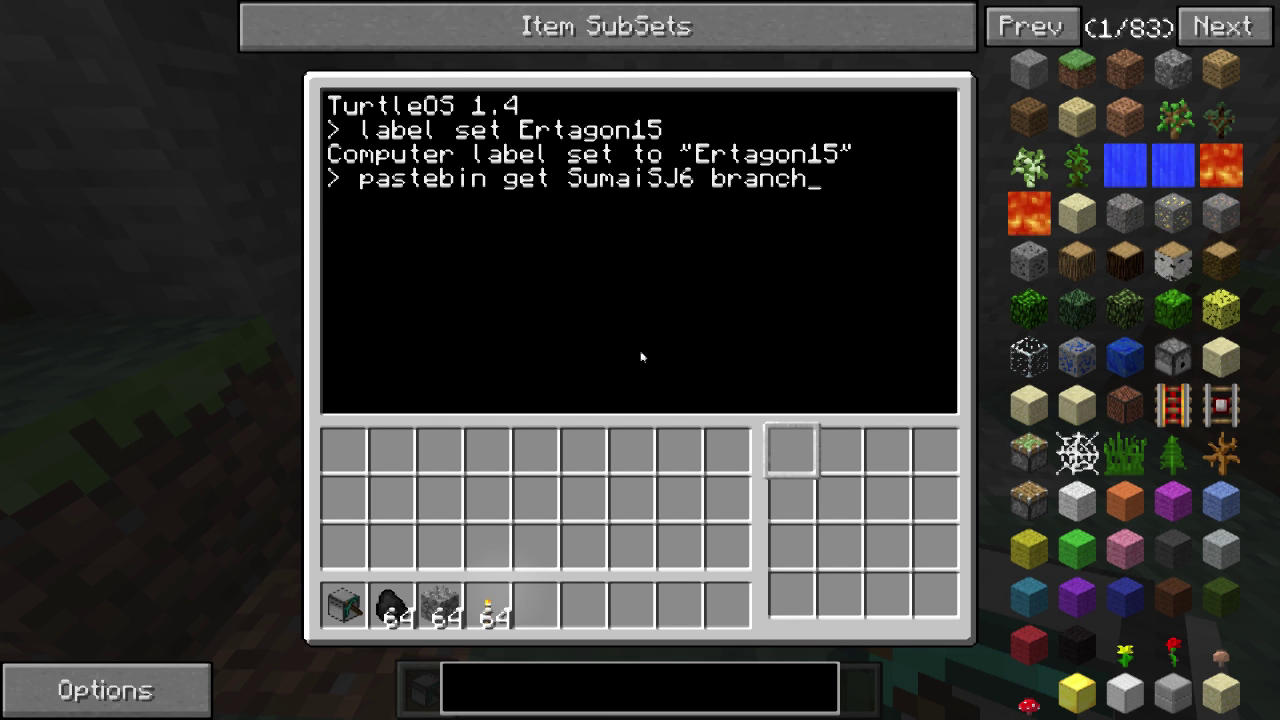
{"action": "key", "text": "Return"}
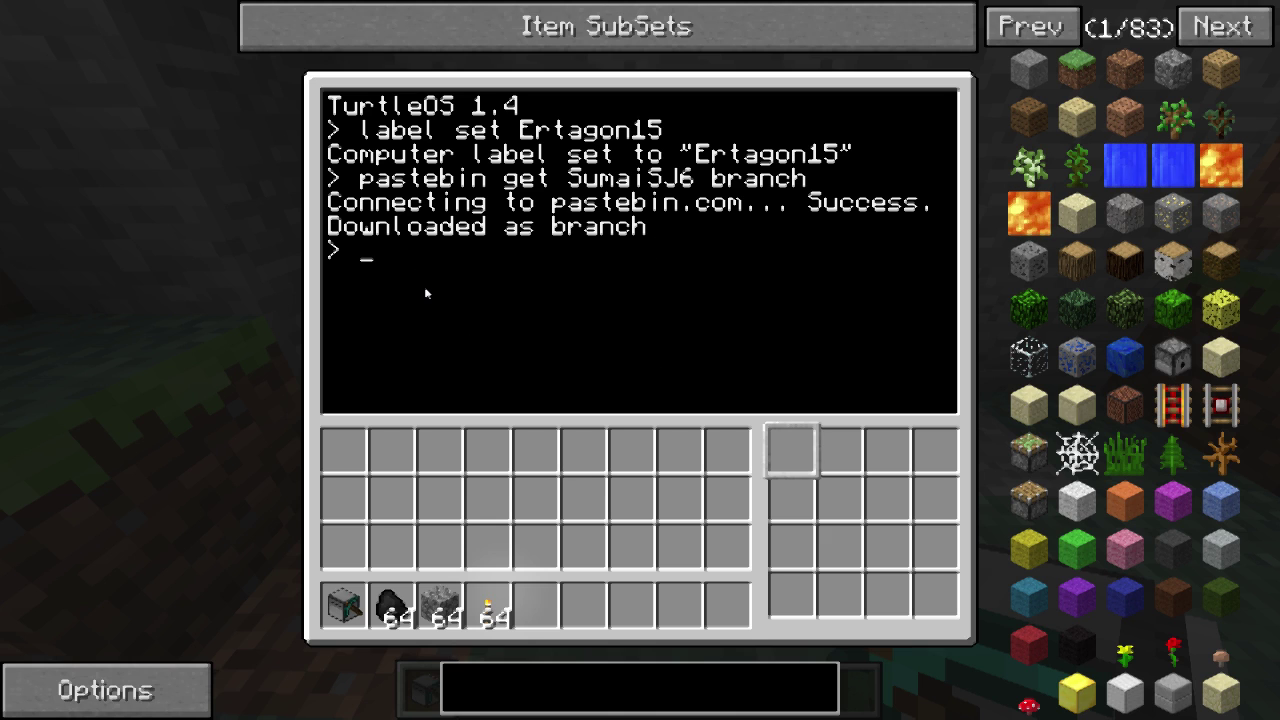
{"action": "type", "text": "branch"}
{"action": "key", "text": "Return"}
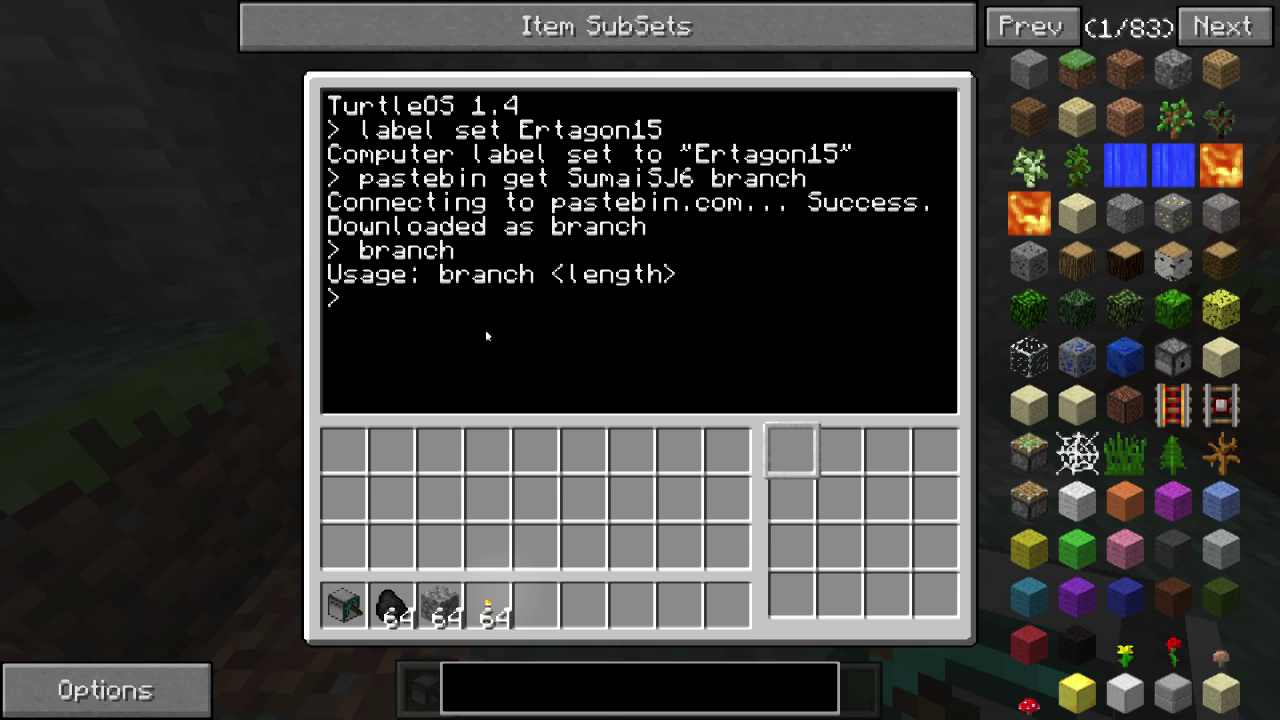
Load coal, cobblestone and torches into the turtle, start 'branch 10', and close the terminal.
{"action": "left_click", "coordinate": [405, 607], "text": "shift"}
{"action": "left_click", "coordinate": [439, 606], "text": "shift"}
{"action": "left_click", "coordinate": [487, 606], "text": "shift"}
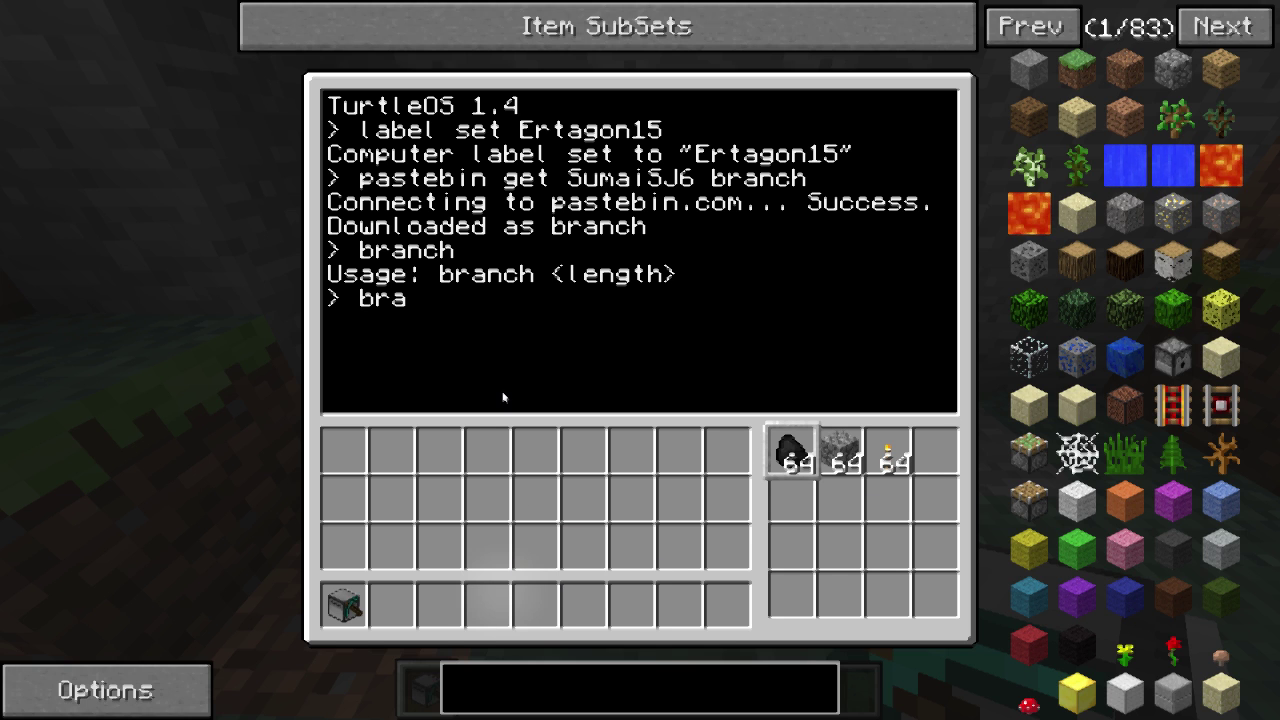
{"action": "key", "text": "Return"}
{"action": "key", "text": "Escape"}
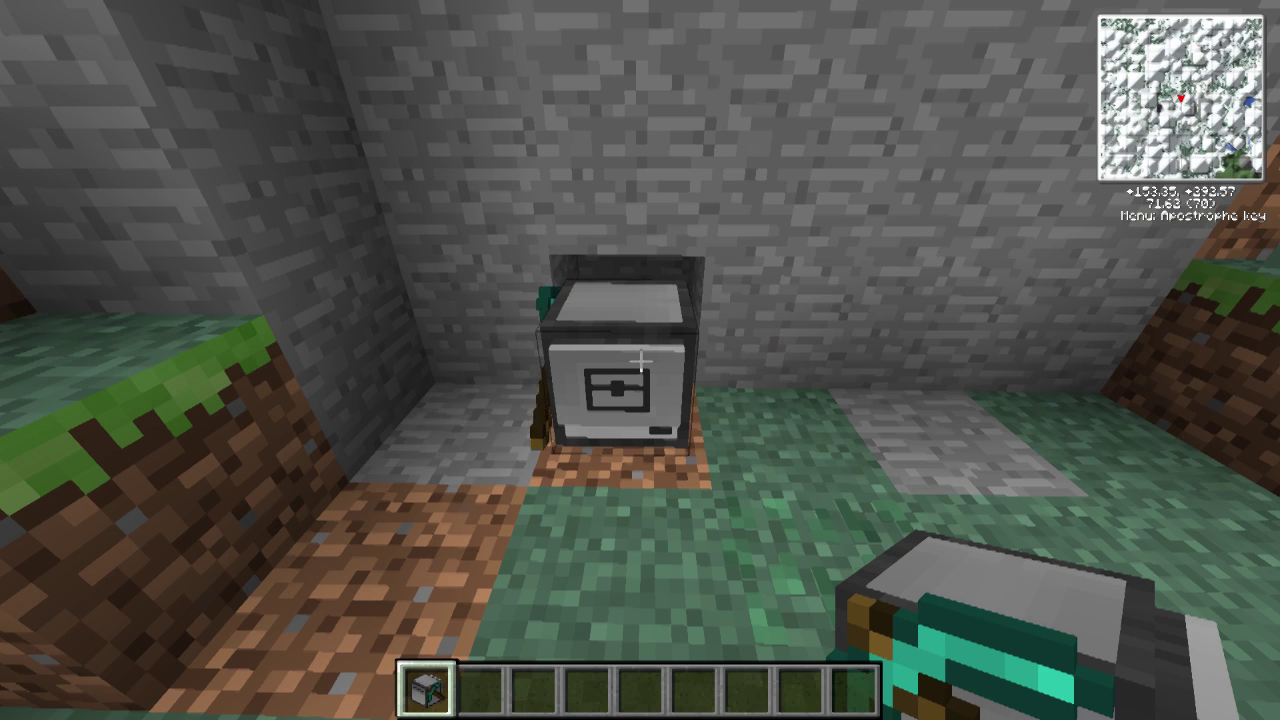